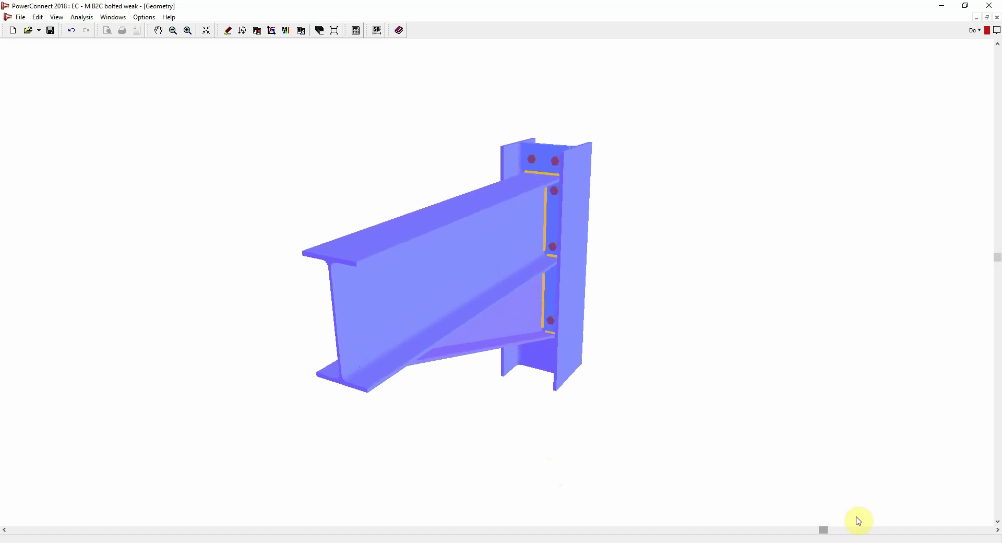
Review the column dimensions, bolt row layout and bolt properties without changing them
drag(823, 530, 604, 524)
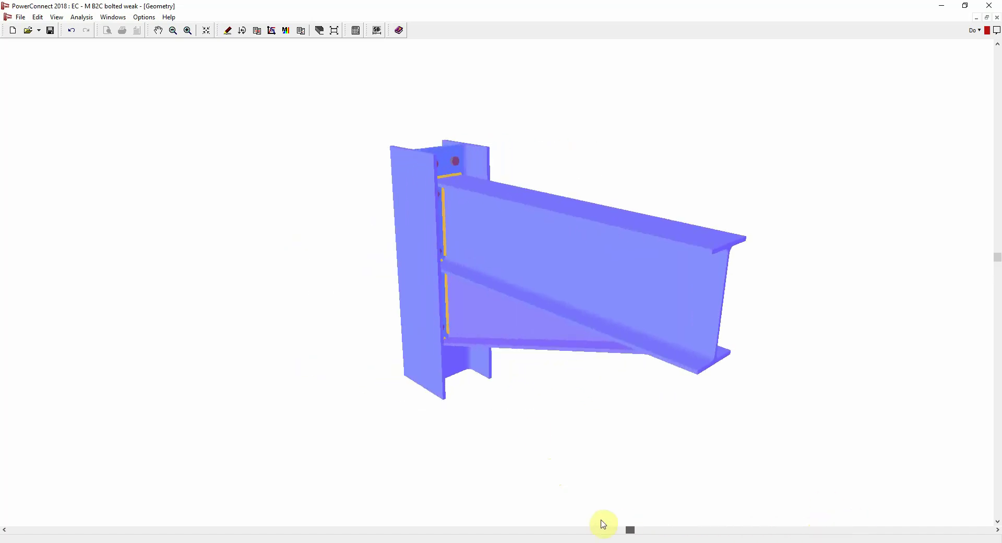
drag(604, 524, 810, 511)
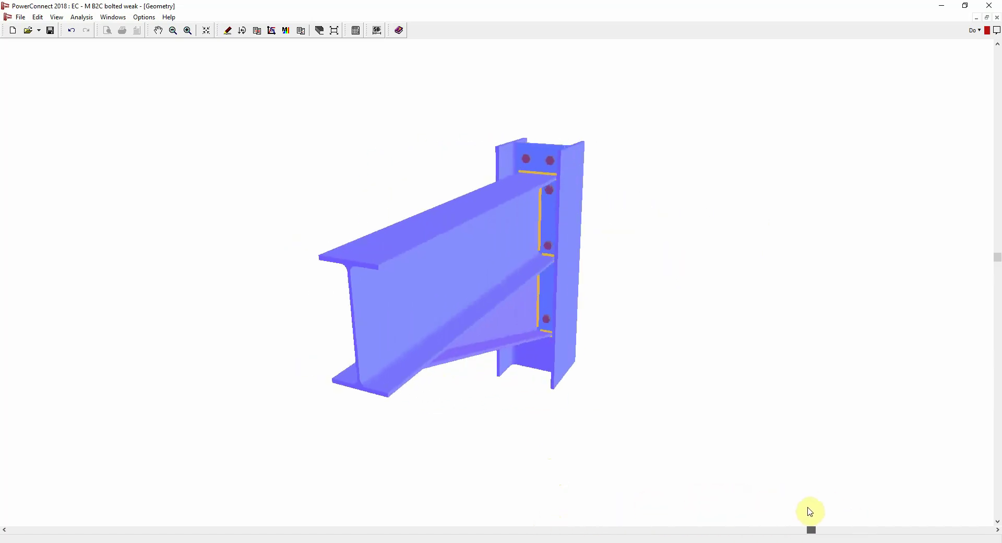
double_click(569, 368)
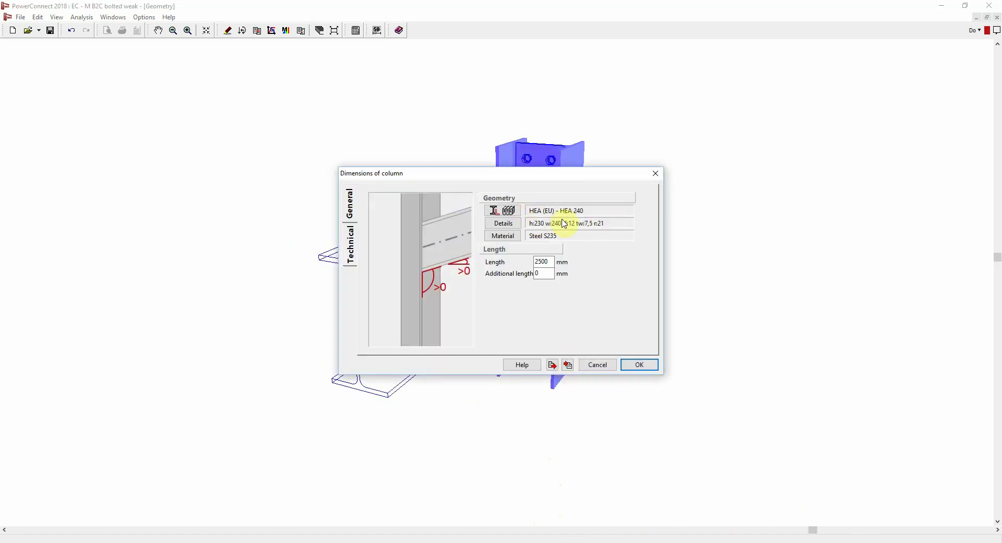
click(598, 364)
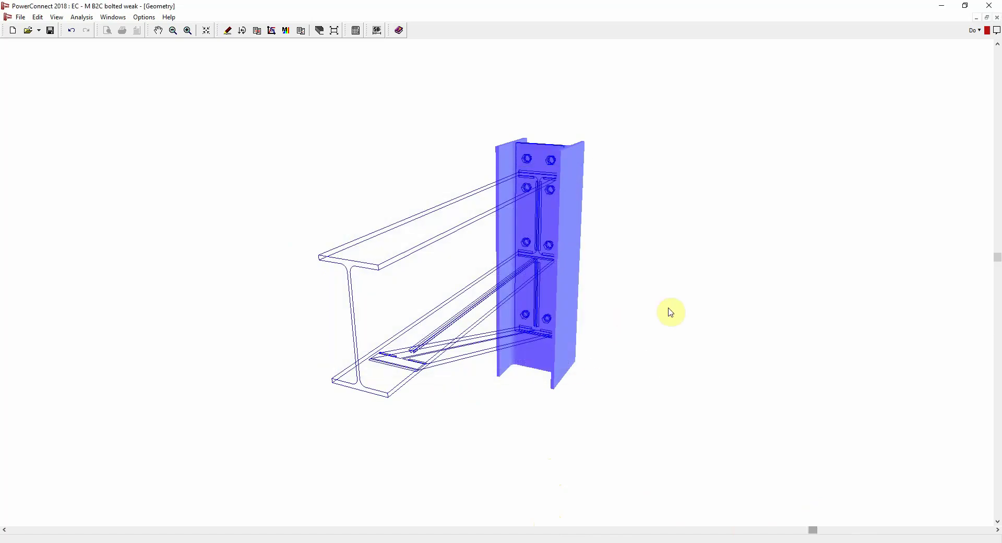
double_click(549, 248)
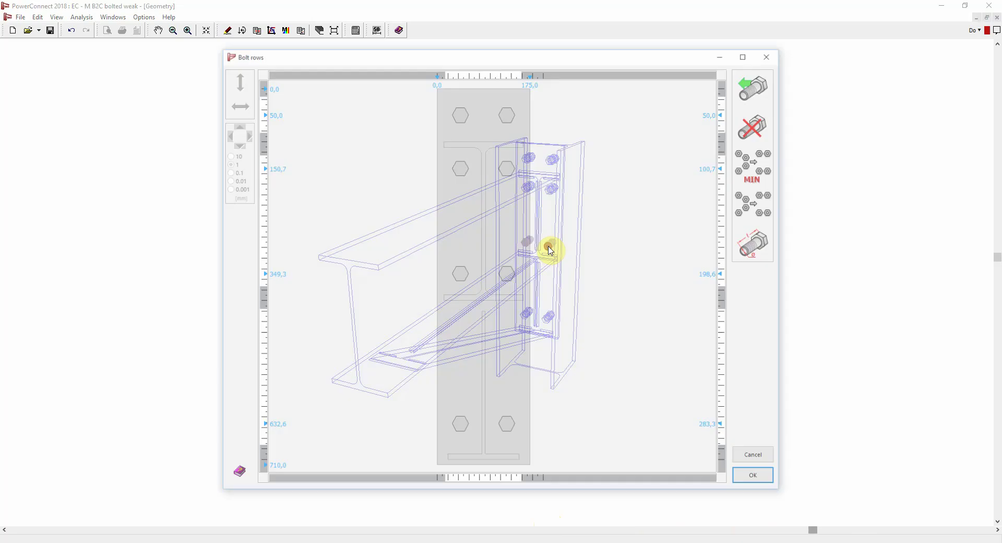
click(758, 243)
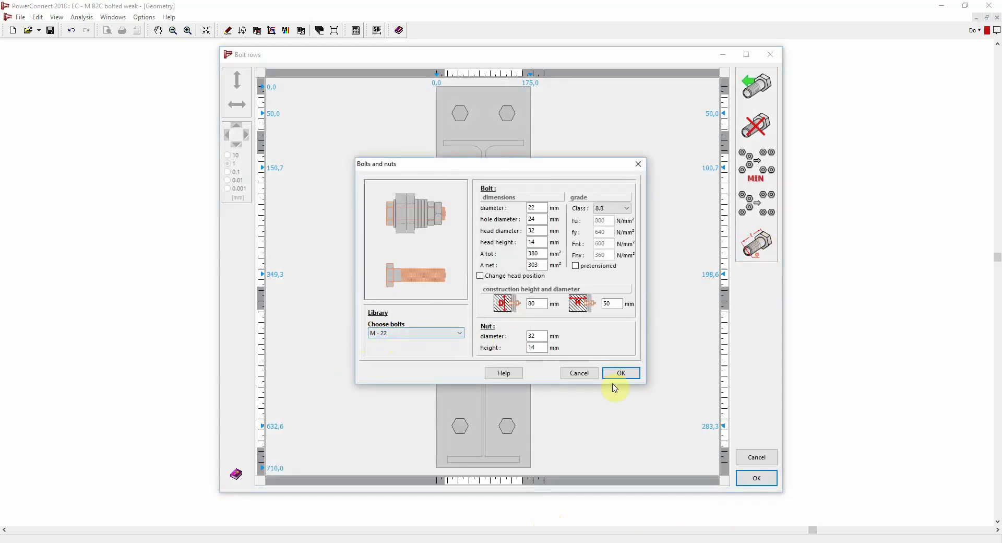
click(592, 375)
click(757, 458)
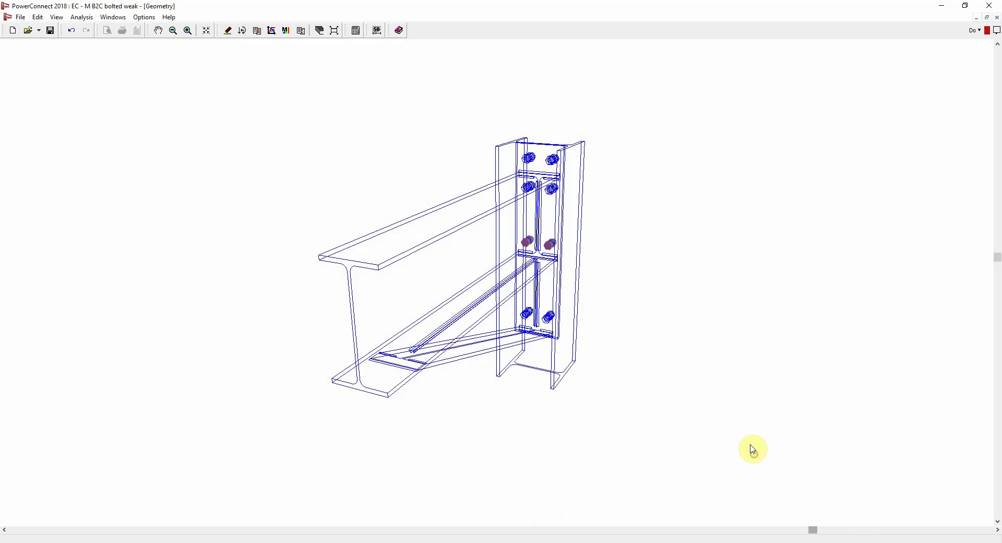
Check the haunched beam and weld settings, then export the connection to BIM Expert
click(380, 287)
double_click(379, 287)
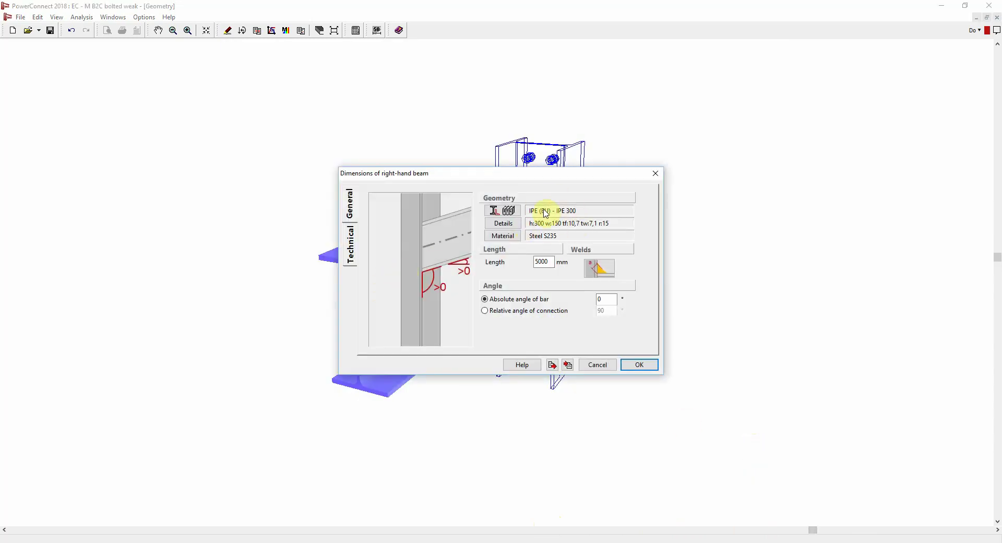
click(611, 365)
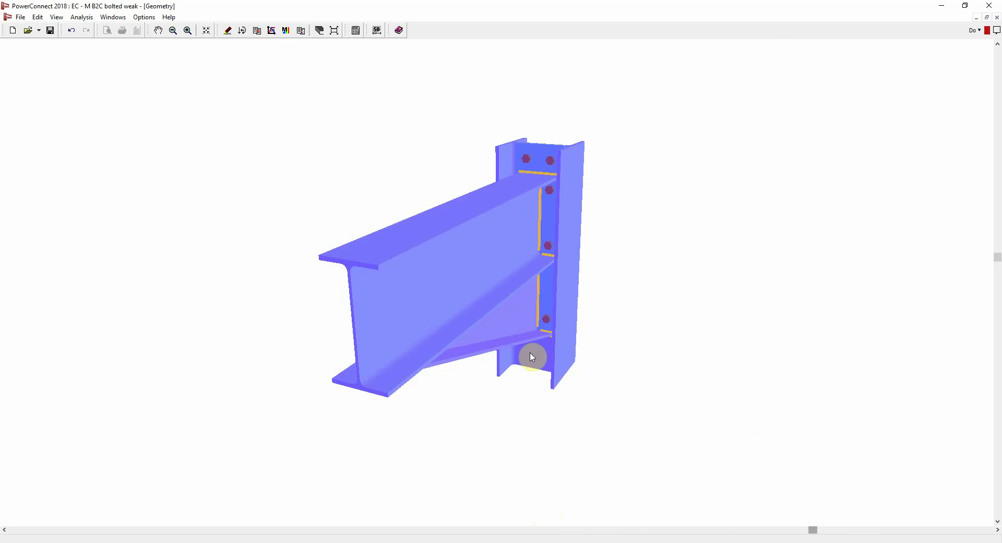
double_click(540, 311)
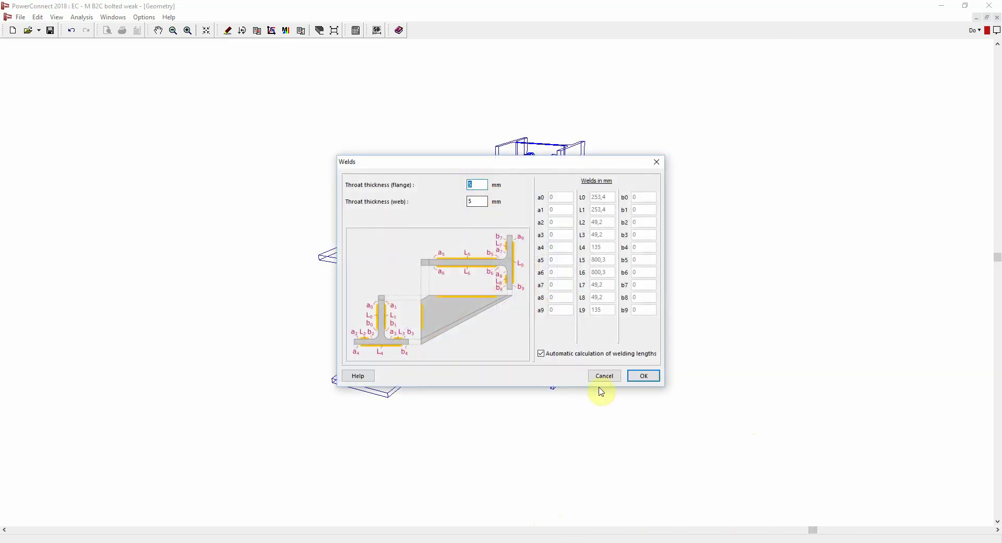
click(601, 375)
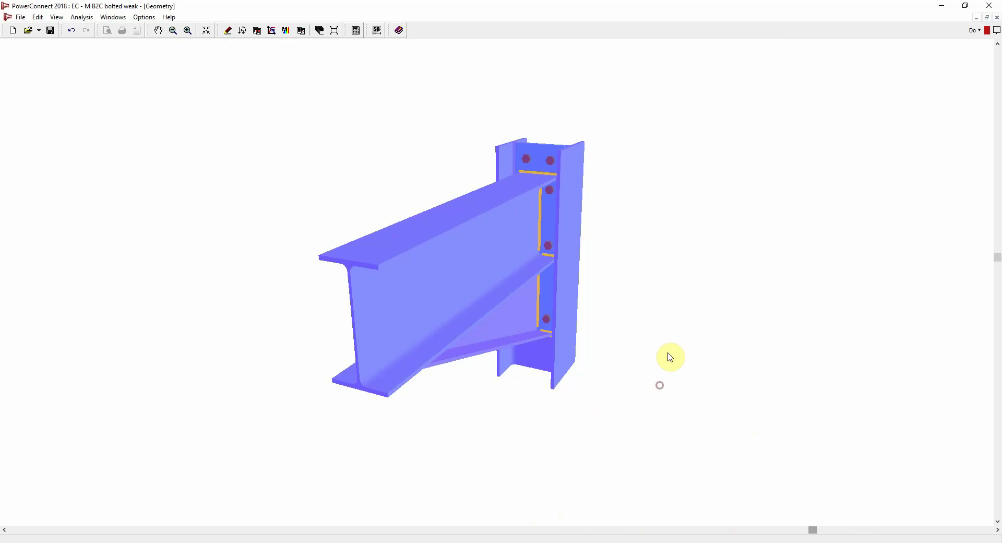
click(21, 17)
mouse_move(39, 101)
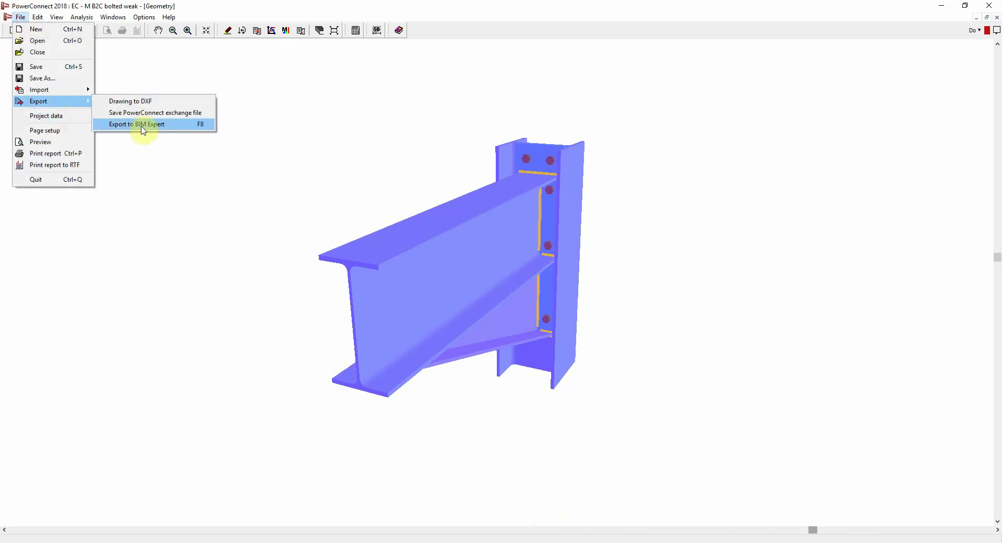
click(143, 126)
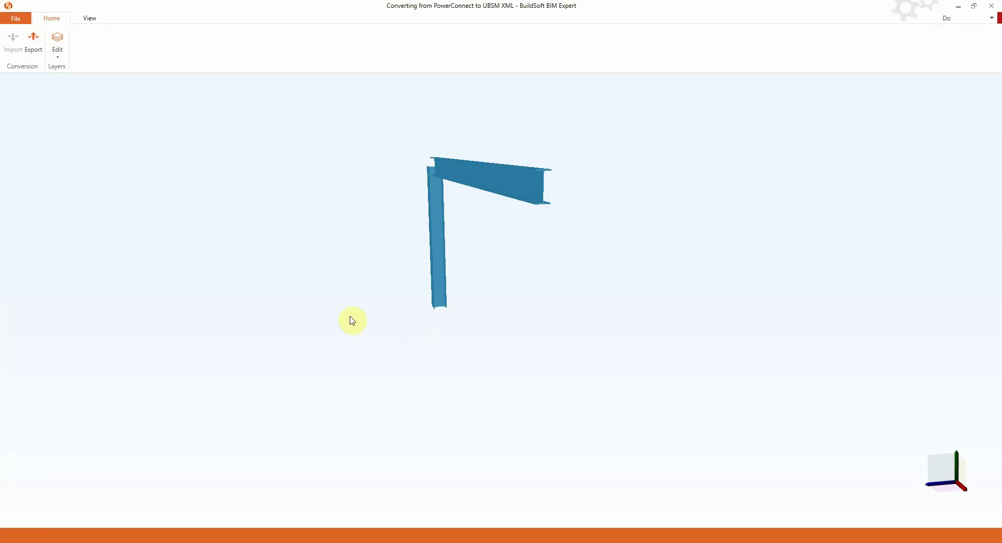
Orbit the frame and display it as a solid physical model with the analysis model hidden
drag(353, 327, 366, 337)
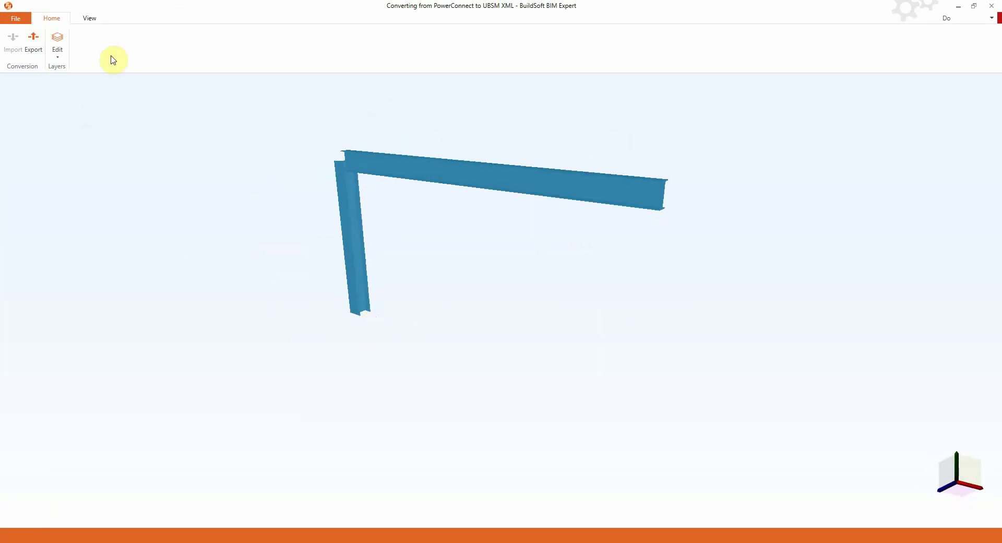
click(94, 21)
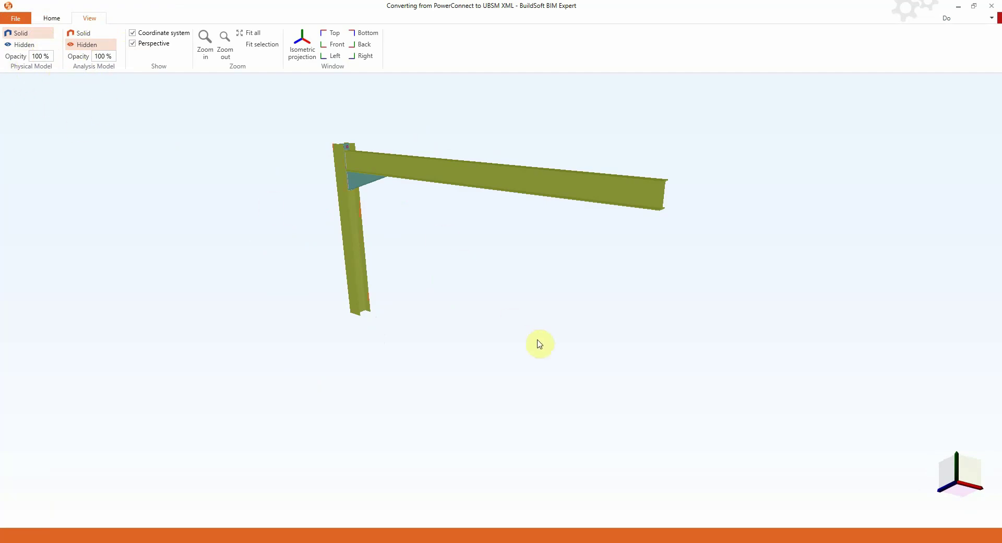
mouse_move(556, 337)
middle_down()
mouse_move(517, 347)
mouse_move(490, 338)
mouse_move(522, 320)
mouse_move(558, 341)
middle_up()
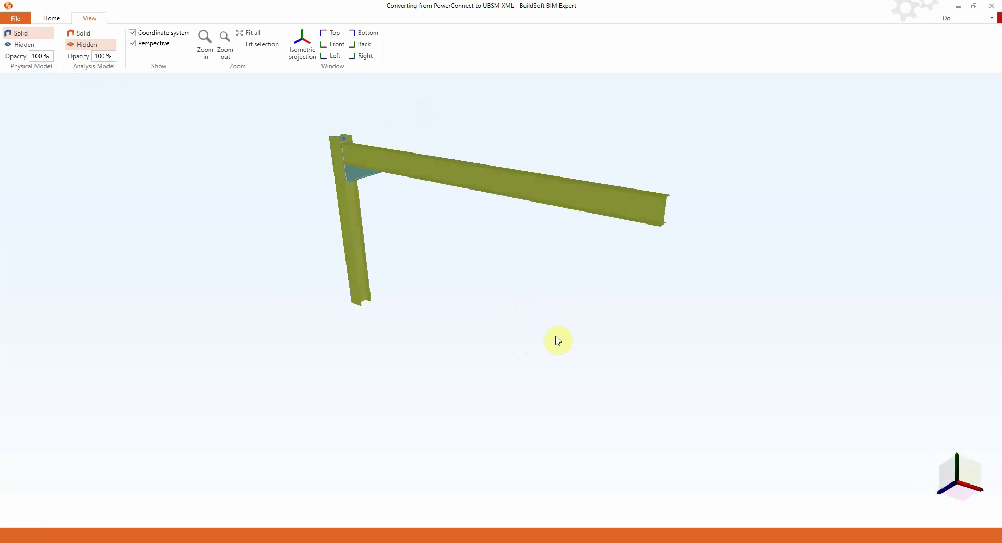
Export the model through the Tekla Structures Analysis&Design plug-in to version 2017
click(52, 18)
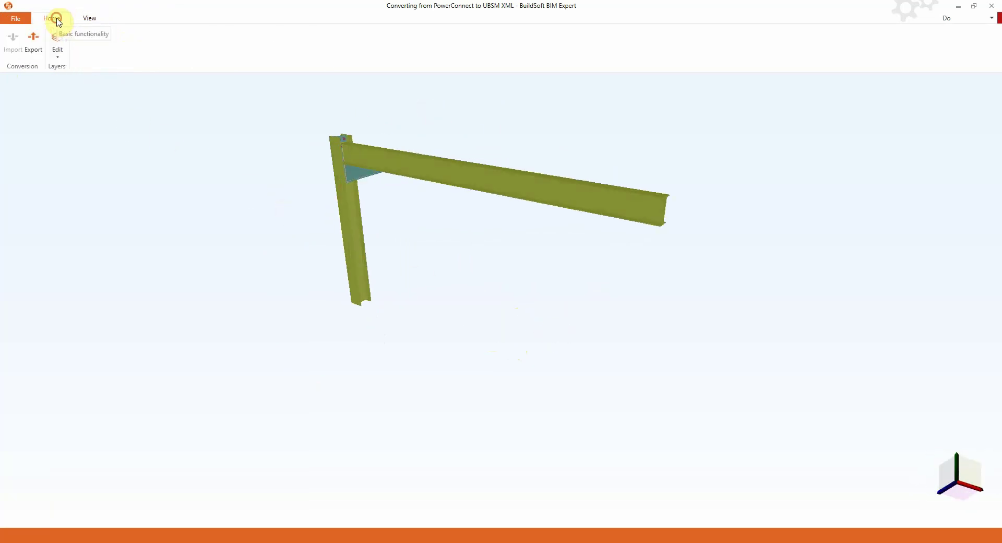
click(34, 42)
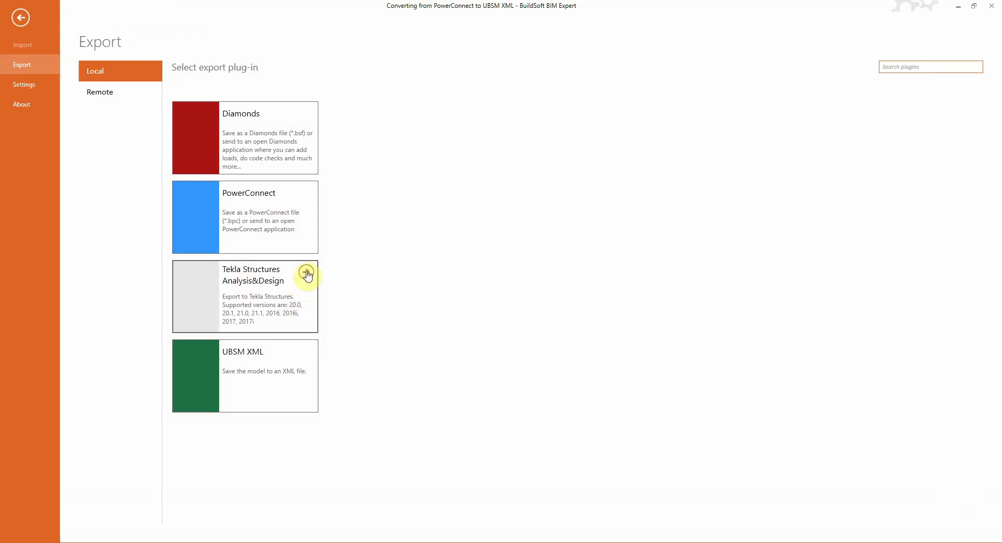
click(307, 272)
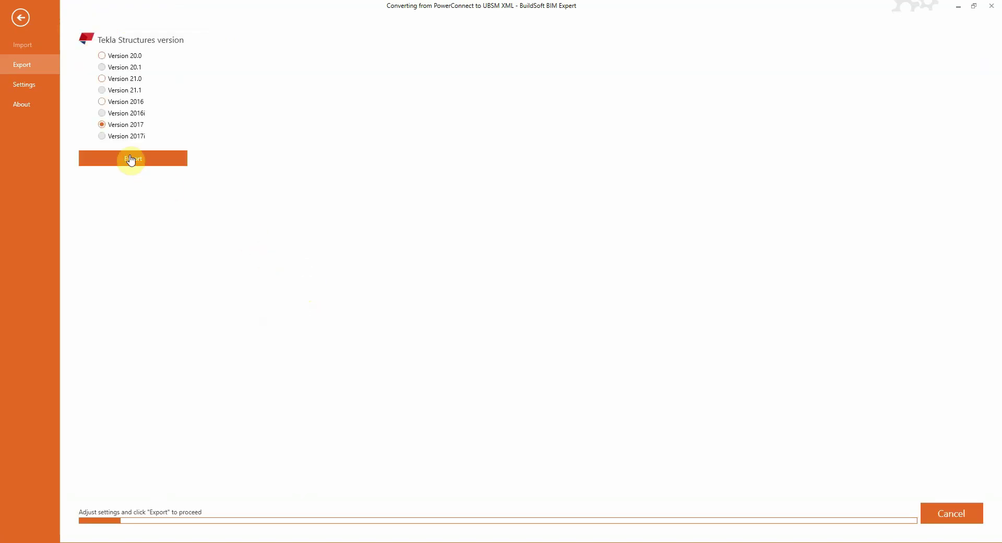
click(131, 160)
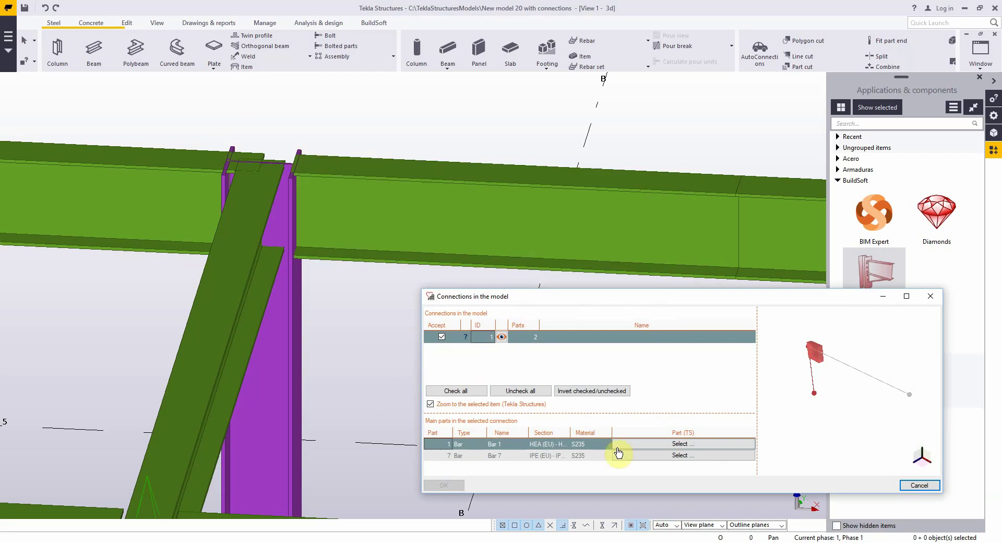
Assign the HEA240 column to Bar 1 and the IPE300 beam to Bar 7, accepting the bolt mapping
click(668, 449)
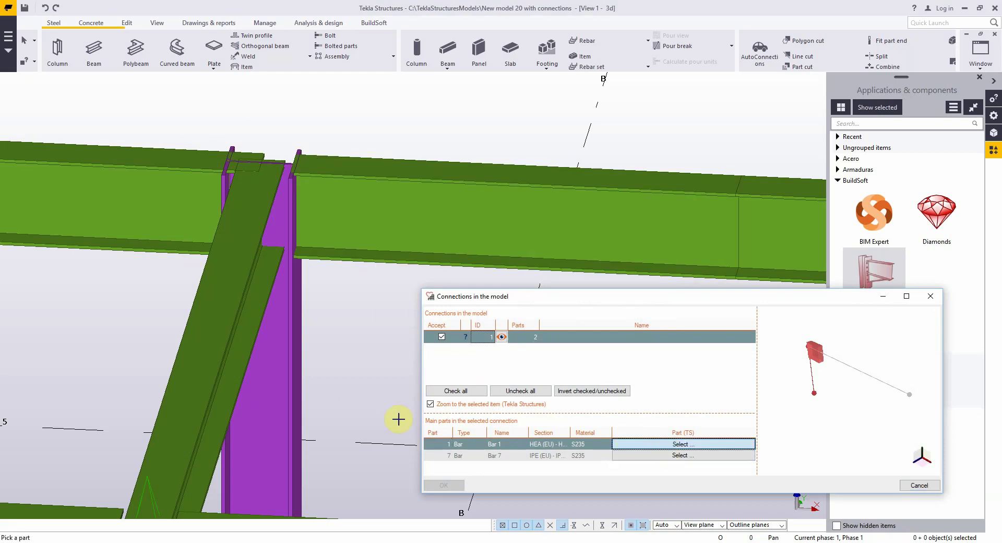
click(281, 420)
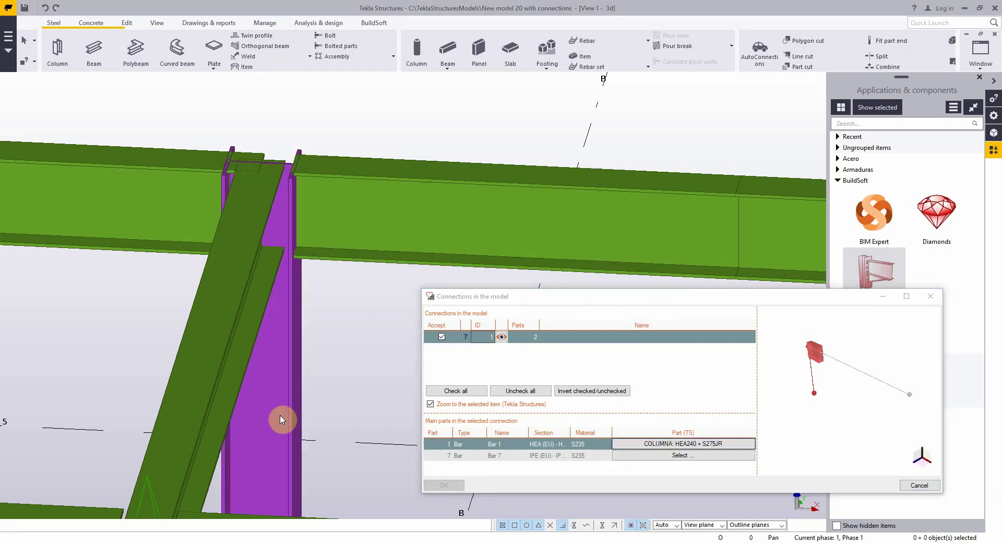
click(679, 457)
click(240, 266)
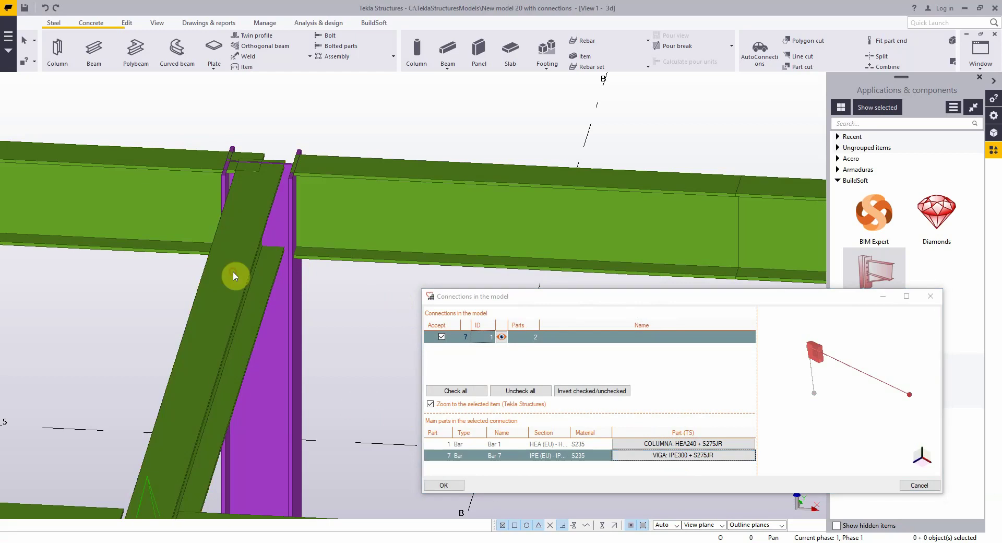
click(444, 485)
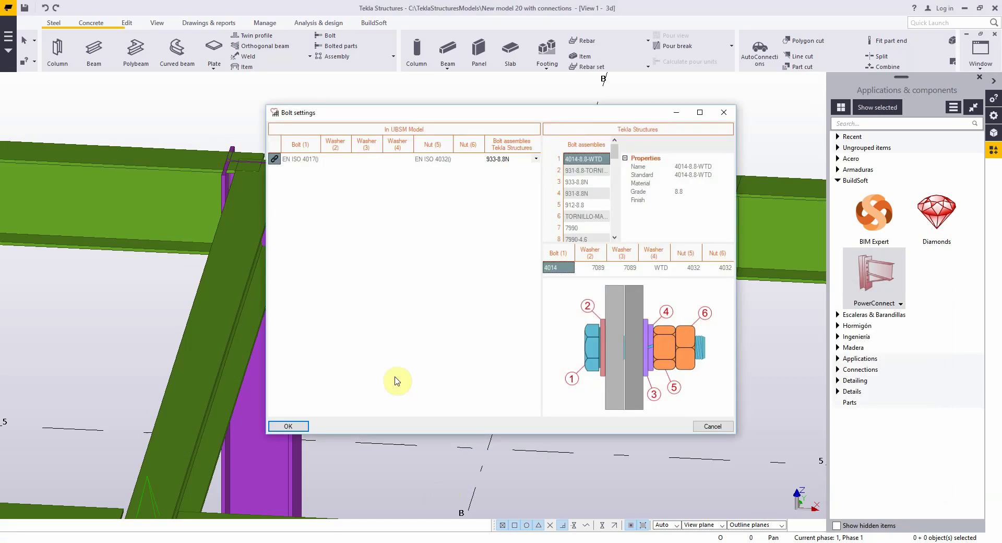
click(305, 426)
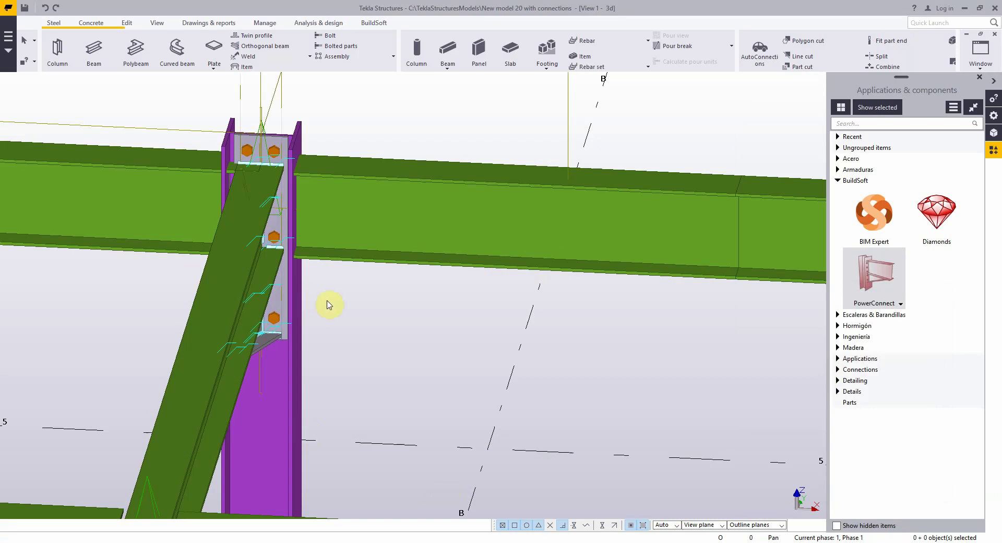
scroll(329, 304, down, 2)
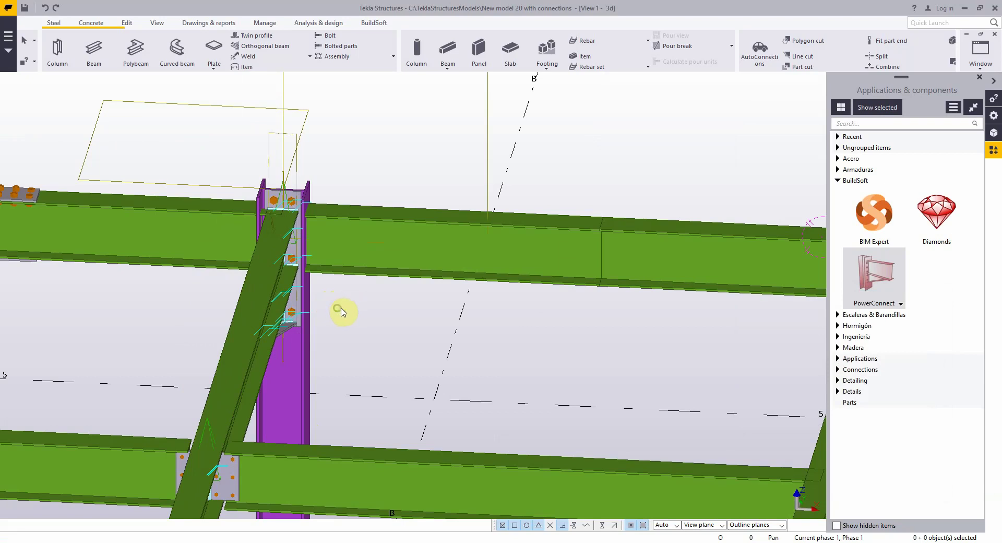
middle_drag(342, 312, 319, 302)
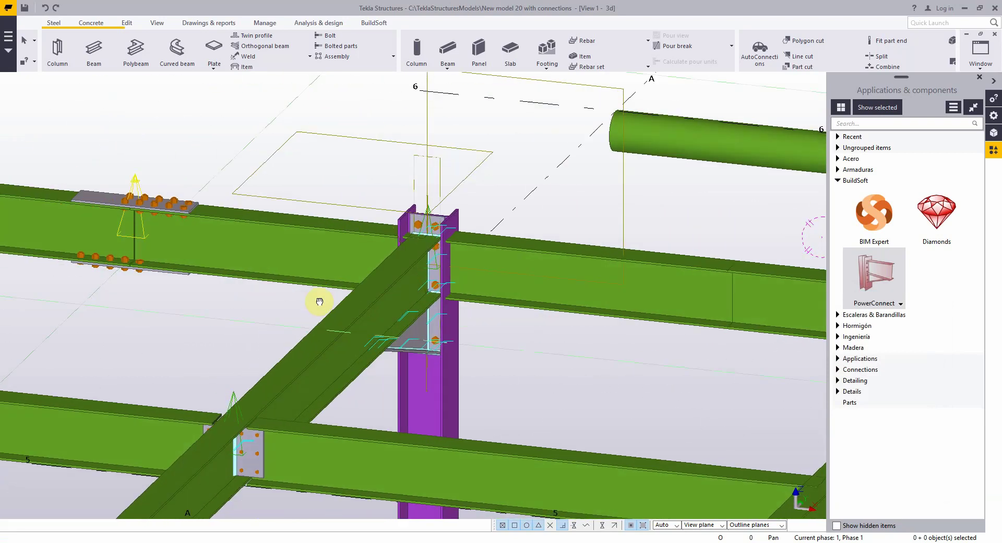
scroll(486, 286, up, 3)
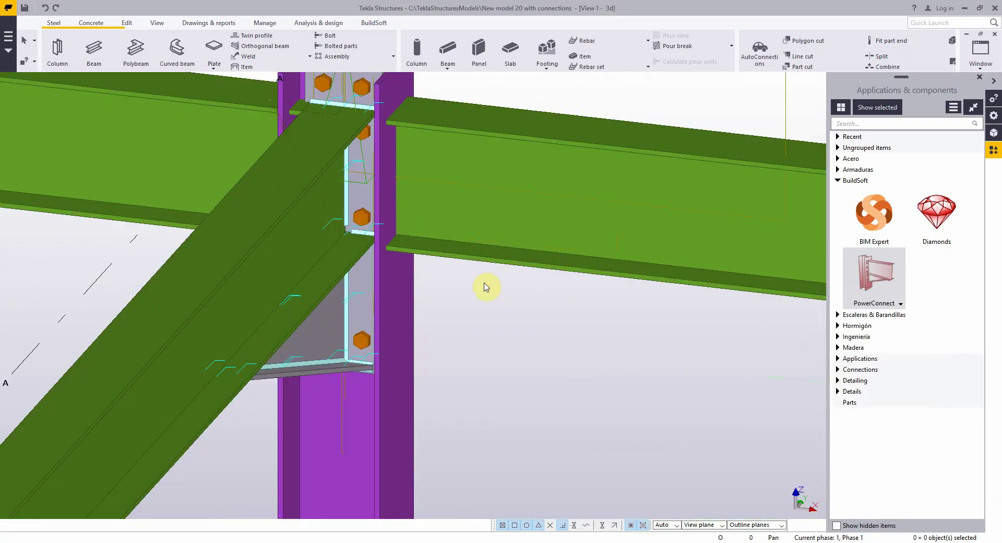
scroll(485, 286, down, 3)
scroll(425, 175, up, 3)
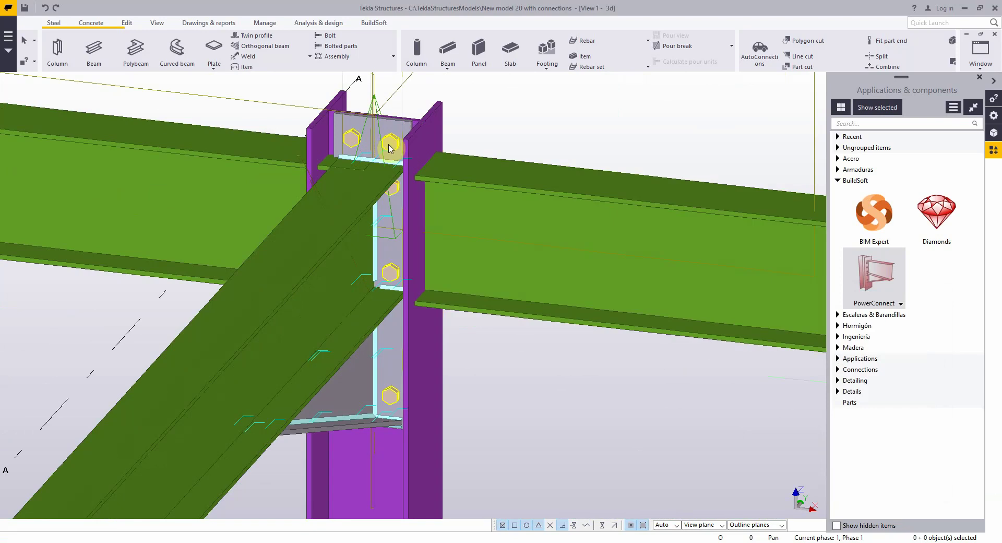
Change the connection's bolt size from 22 to 20 and apply it to the existing bolts
double_click(389, 148)
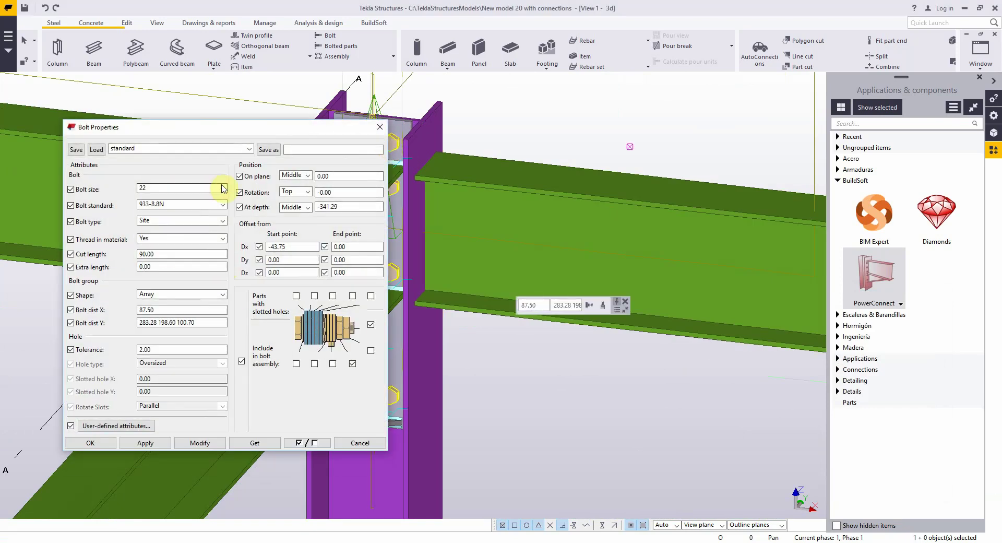
click(223, 189)
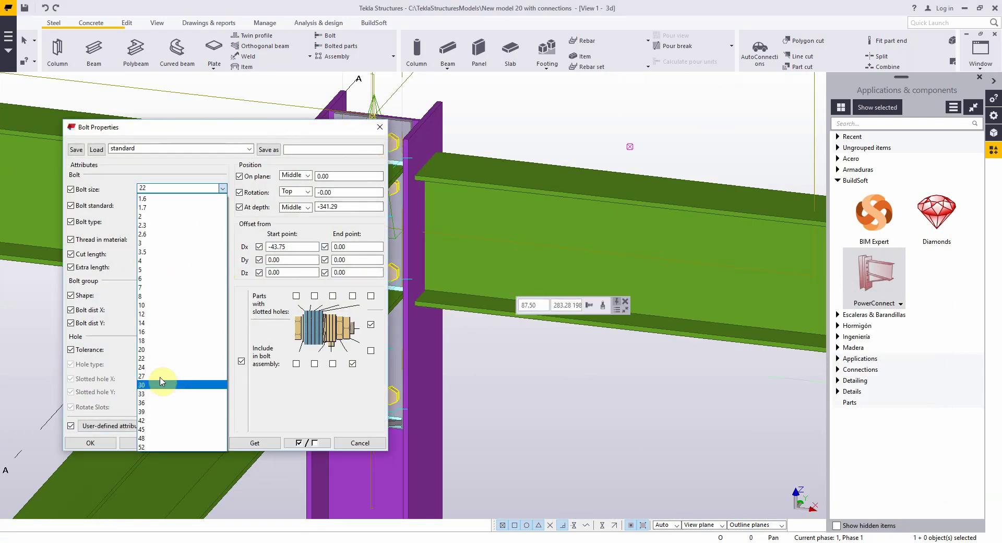
click(143, 349)
click(200, 442)
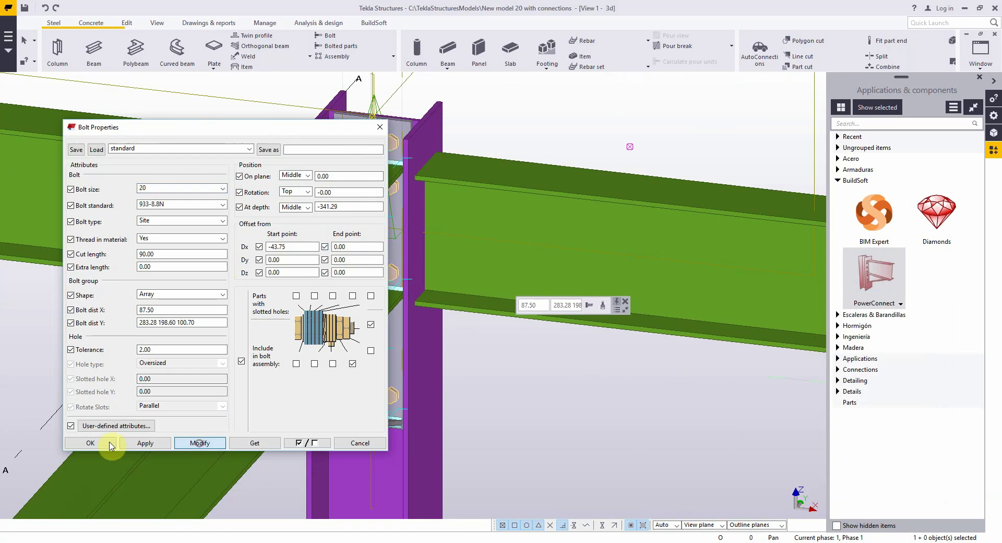
click(90, 443)
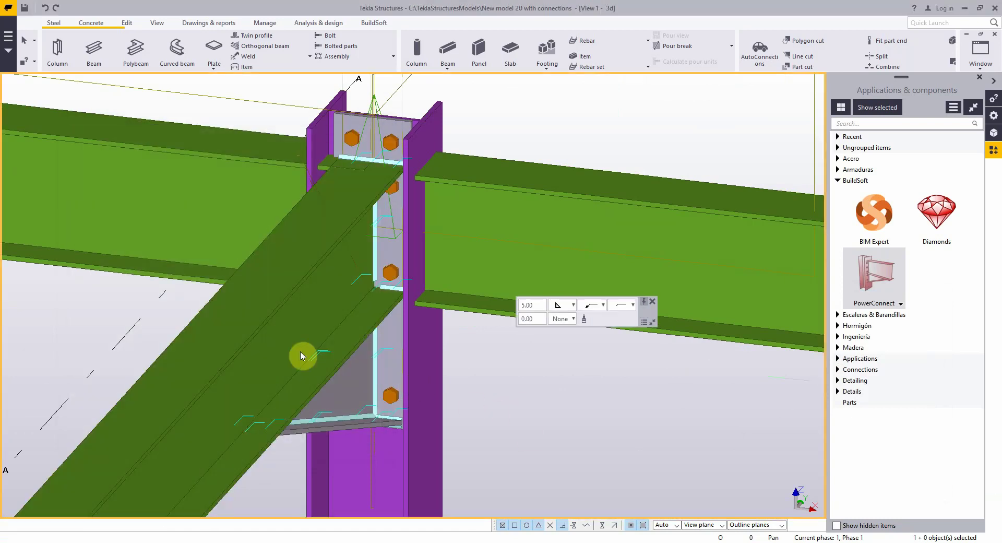
click(295, 353)
scroll(293, 352, down, 2)
click(387, 371)
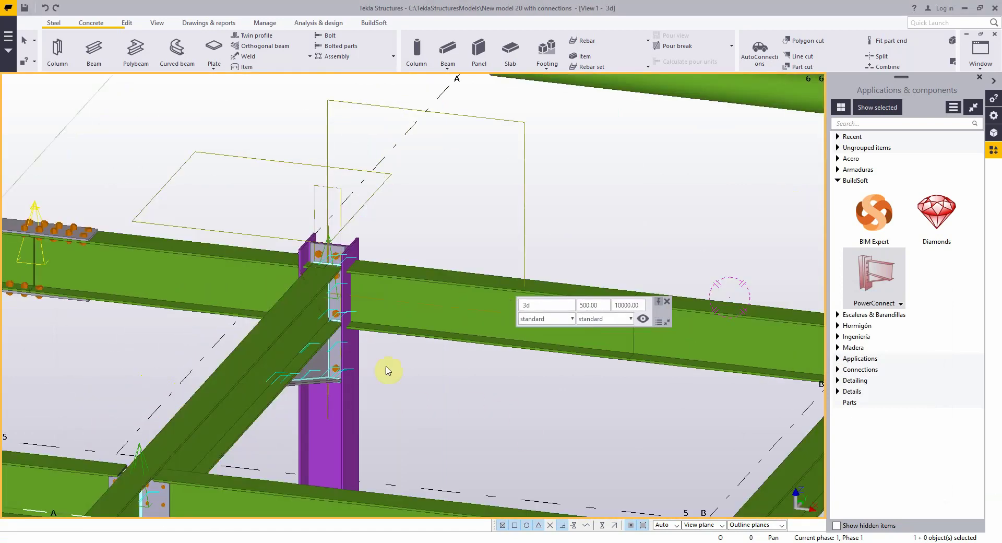
scroll(388, 369, up, 1)
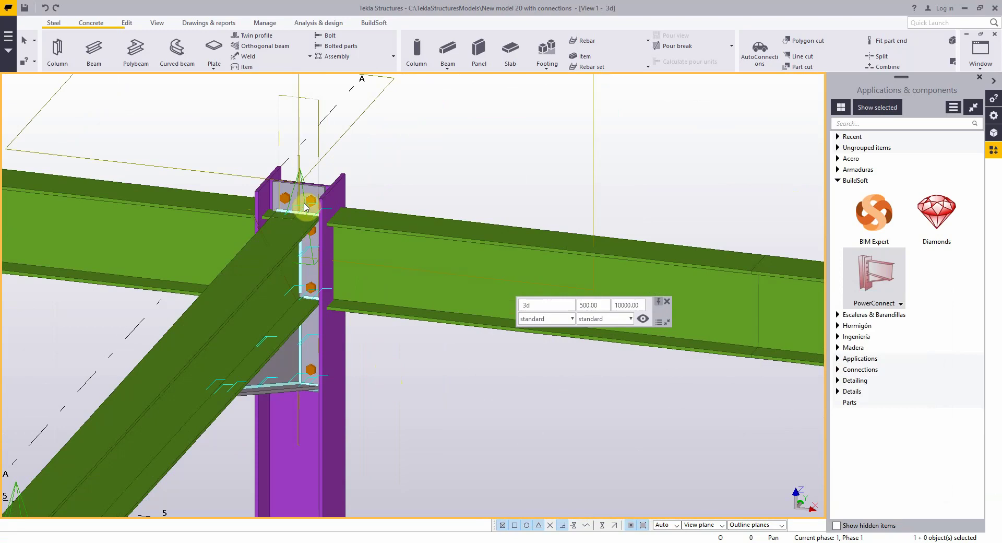
key(Return)
double_click(298, 178)
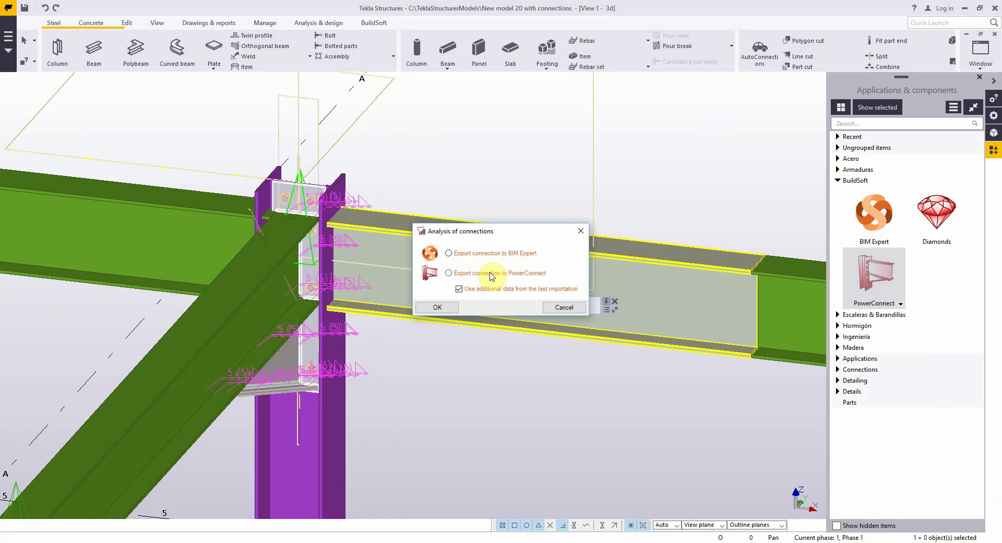
click(491, 274)
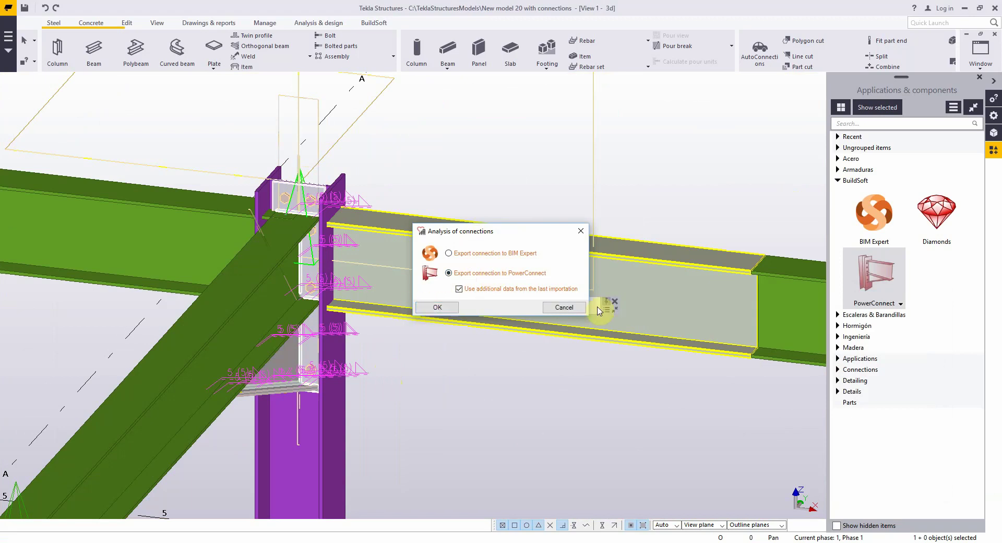
click(562, 307)
click(466, 397)
click(678, 318)
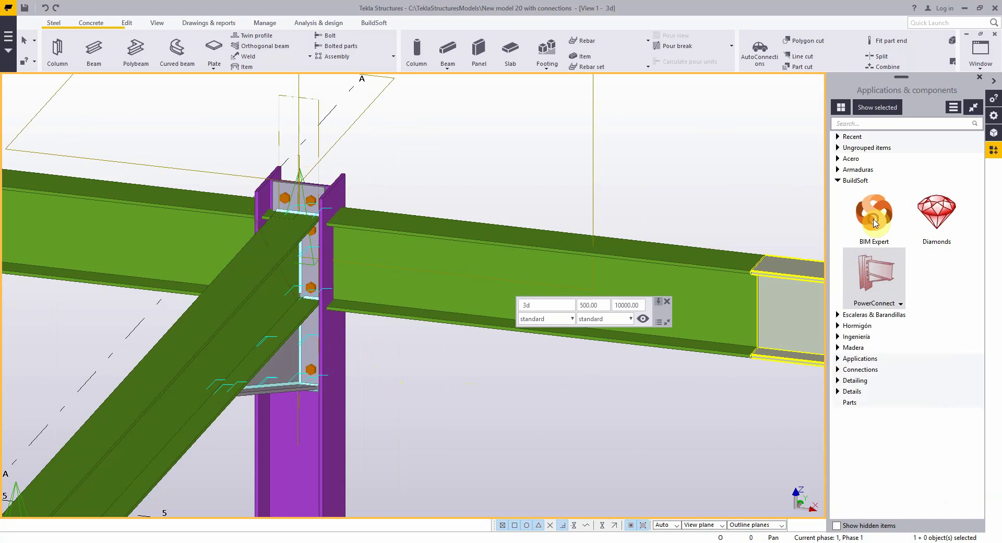
Export only connection 175460 at the column top to BIM Expert
double_click(876, 222)
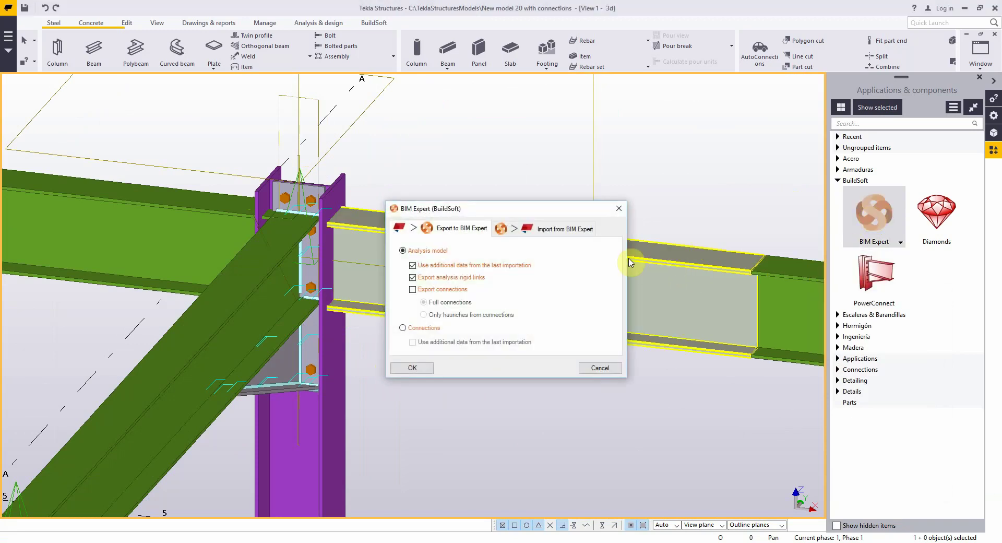
click(417, 328)
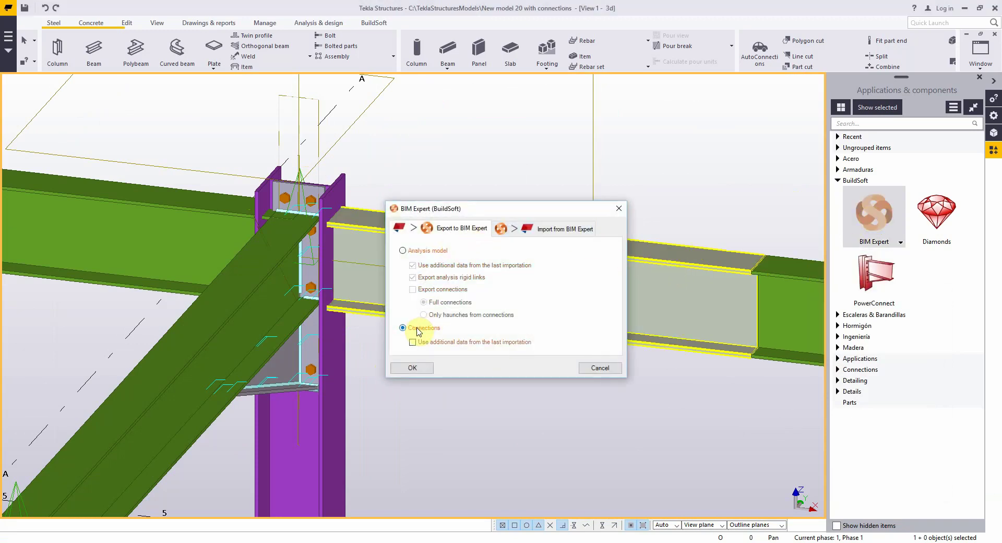
click(421, 371)
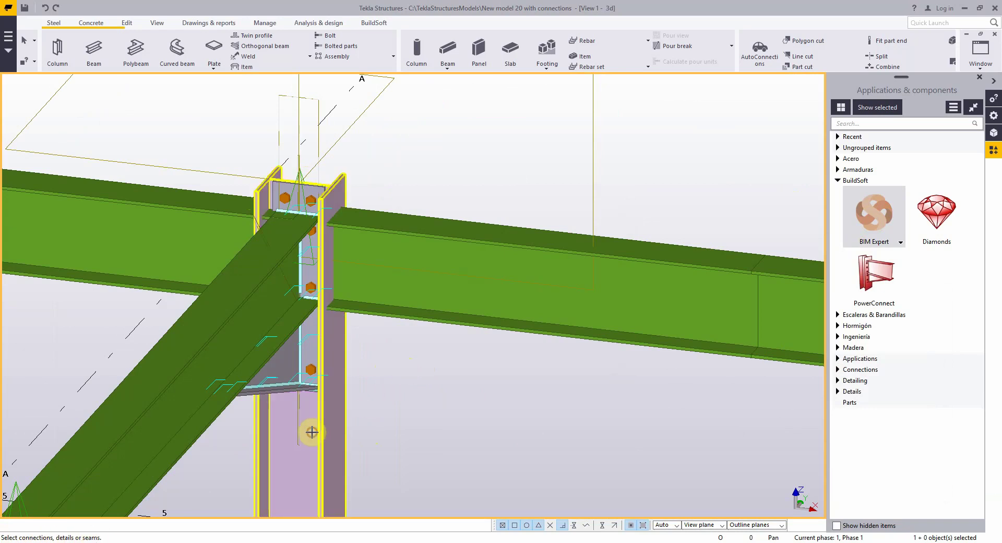
click(244, 337)
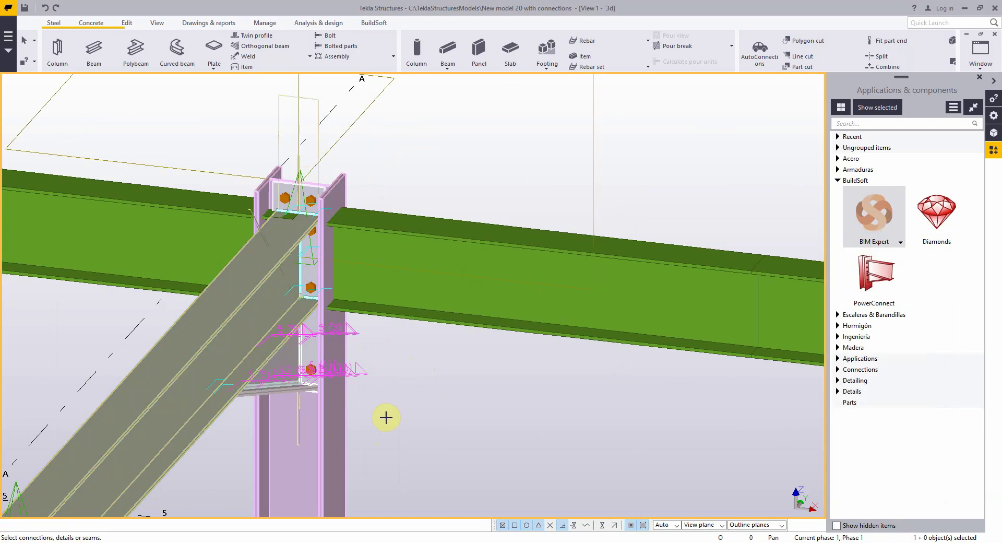
click(304, 199)
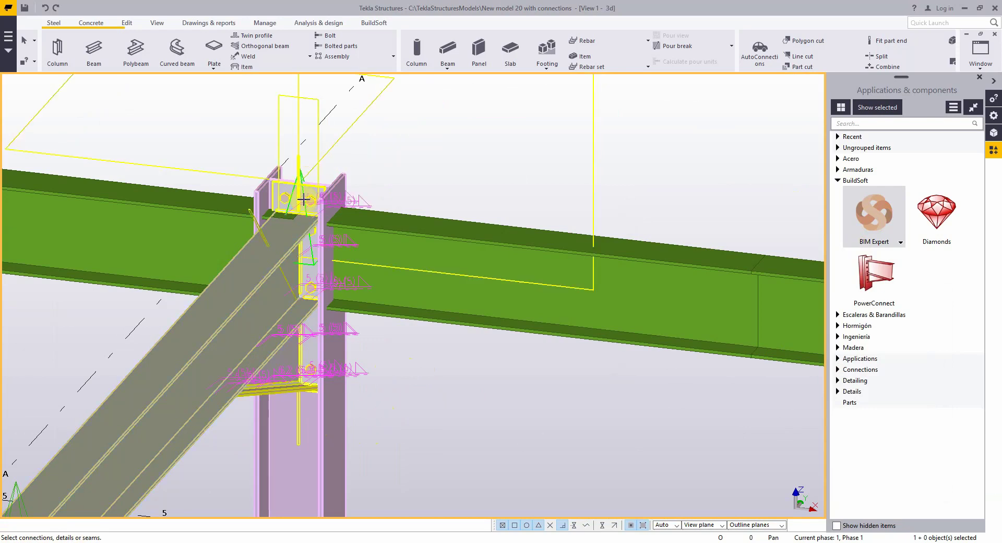
middle_click(303, 199)
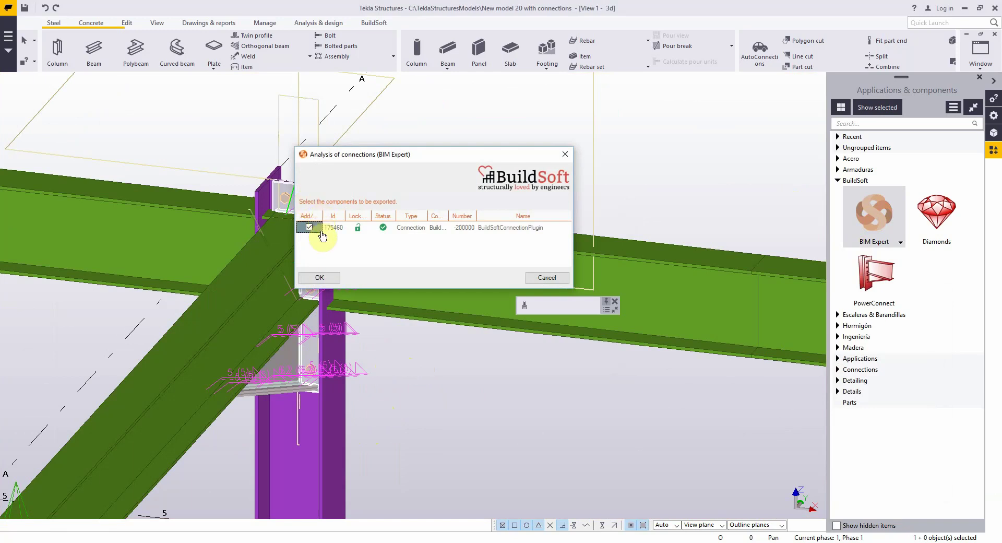
click(320, 282)
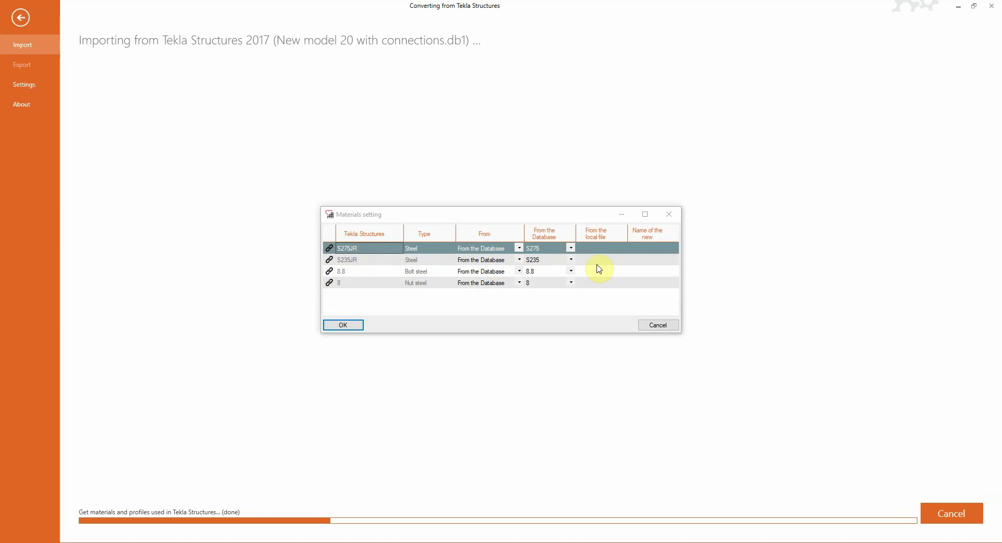
Accept the proposed material and bolt assembly mappings to complete the import
click(354, 325)
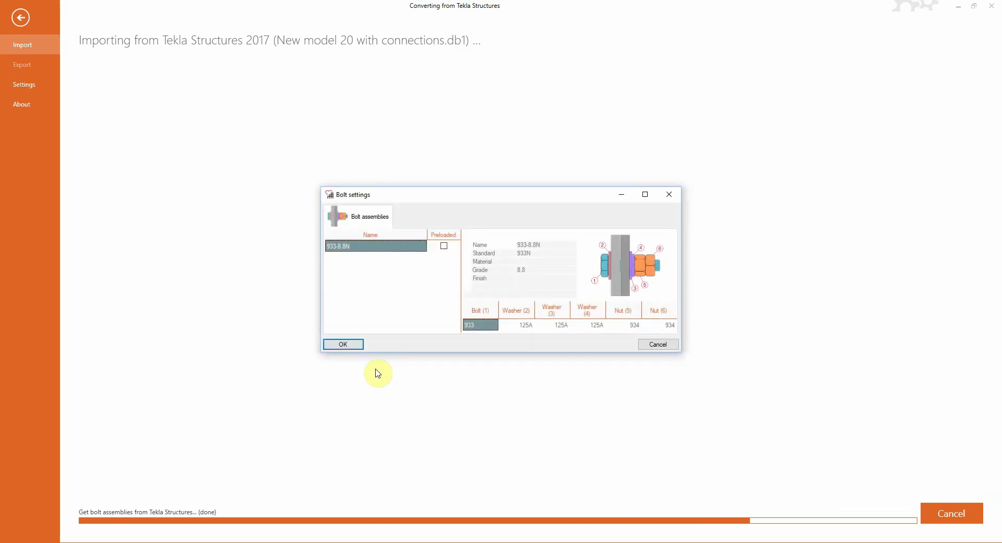
click(356, 347)
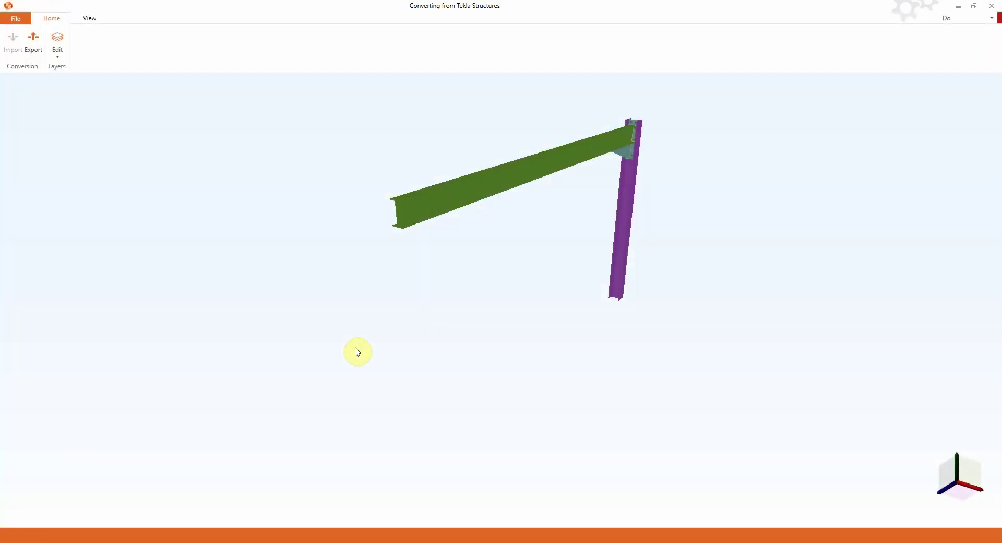
Zoom in on the connection and send it via the PowerConnect plug-in to PowerConnect 2018
scroll(653, 154, up, 1)
scroll(644, 127, up, 2)
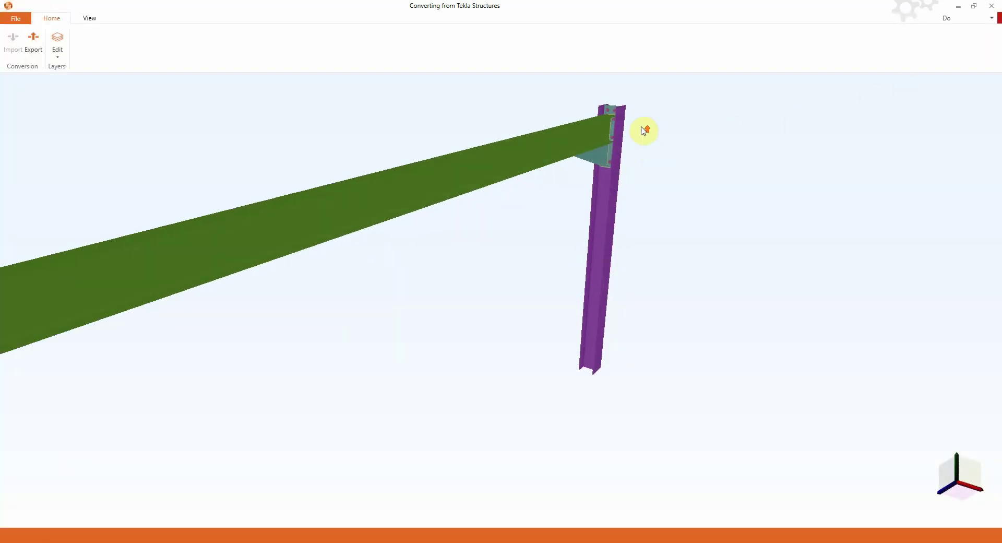
scroll(622, 114, up, 2)
scroll(628, 98, up, 3)
click(589, 219)
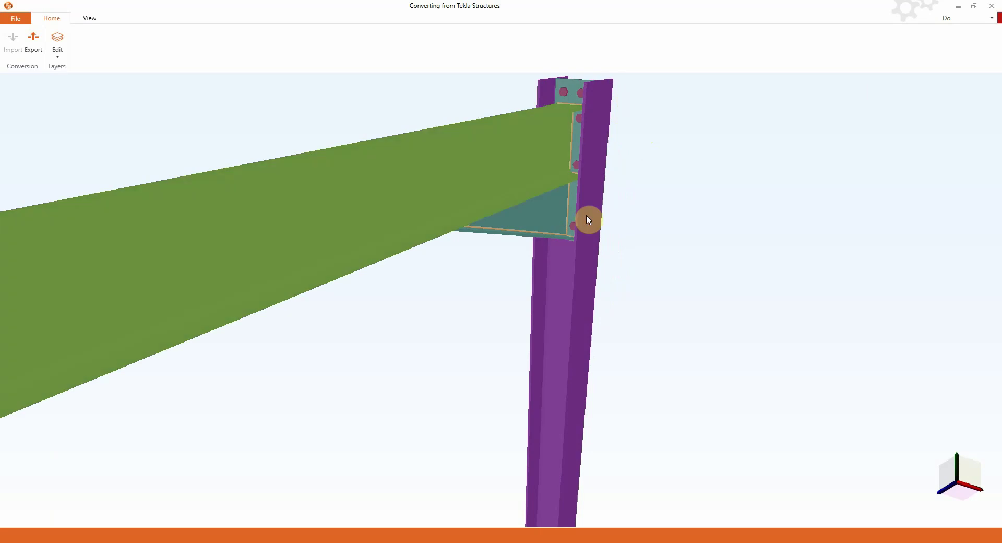
scroll(640, 197, down, 3)
scroll(641, 197, down, 2)
scroll(640, 197, up, 2)
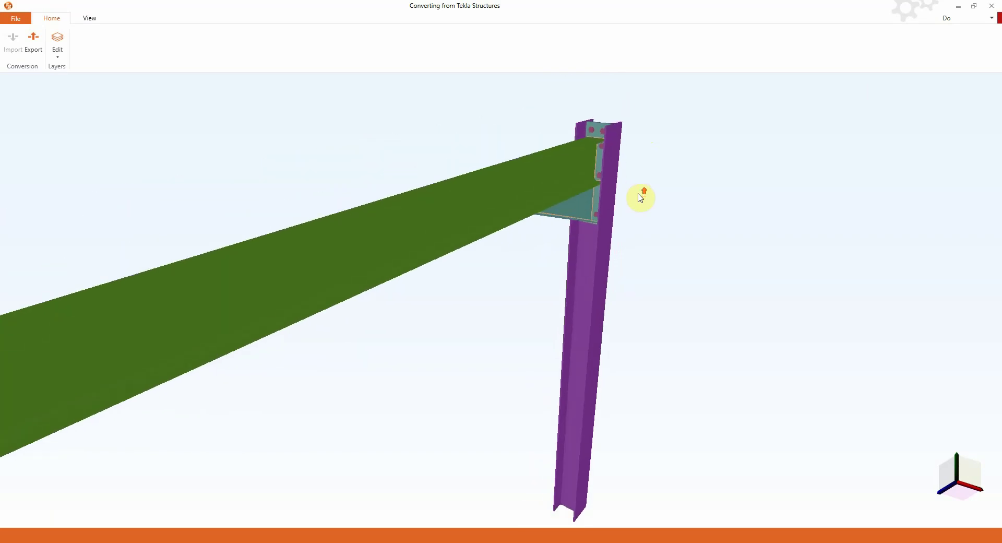
click(25, 47)
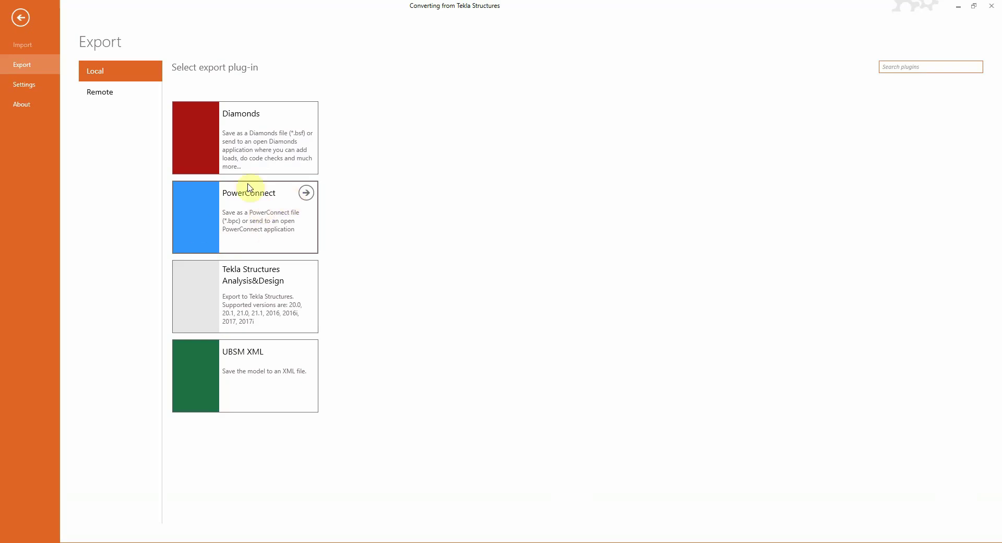
click(308, 193)
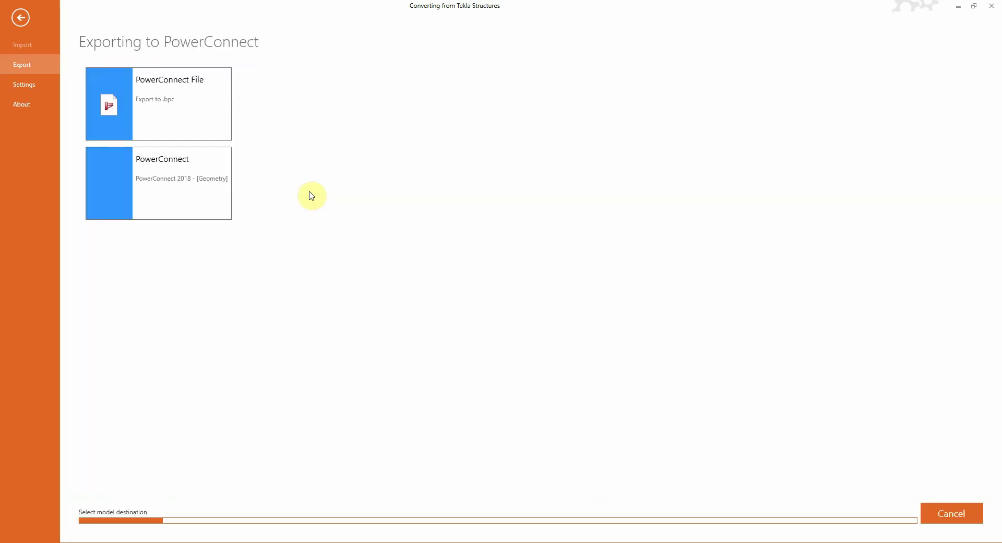
click(223, 165)
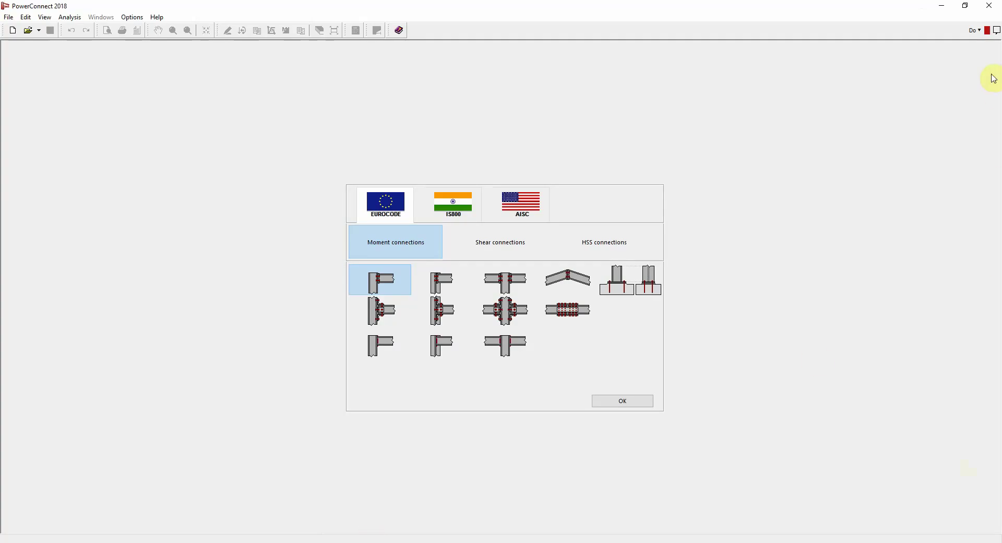
Load the newest 'Model received' entry from the notifications list
click(995, 31)
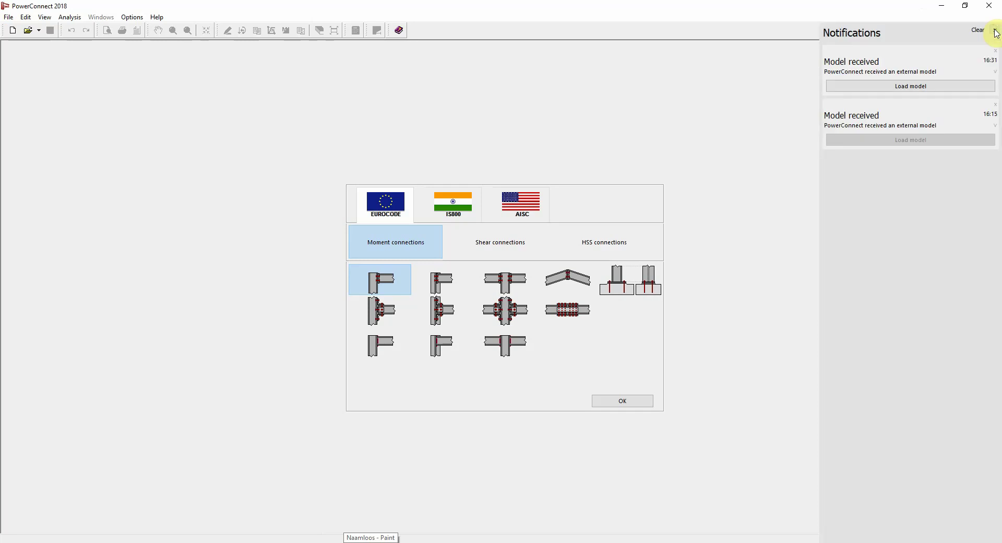
click(933, 89)
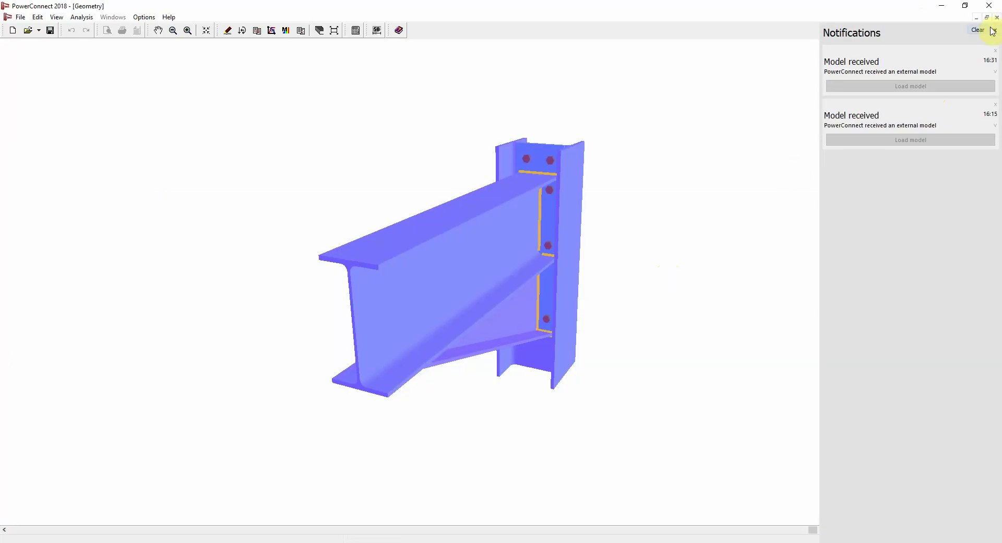
Clear the notifications and open the bolt rows and bolt-and-nut details to check the M-20 bolts
click(984, 34)
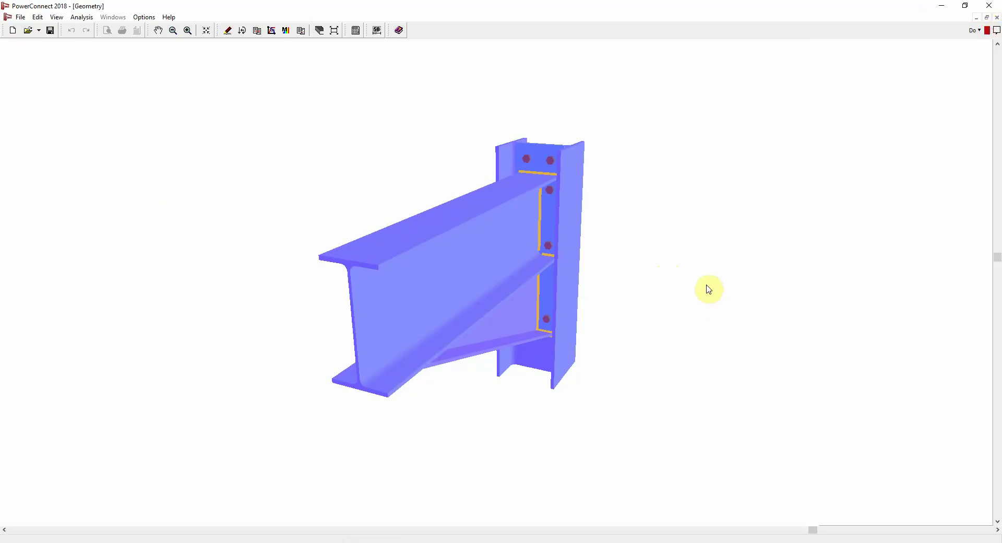
double_click(555, 245)
click(760, 241)
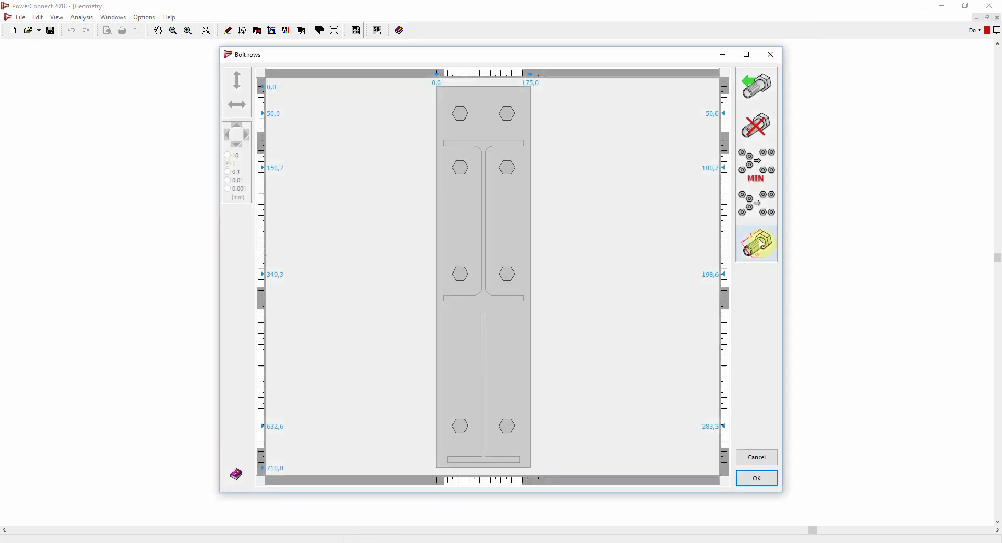